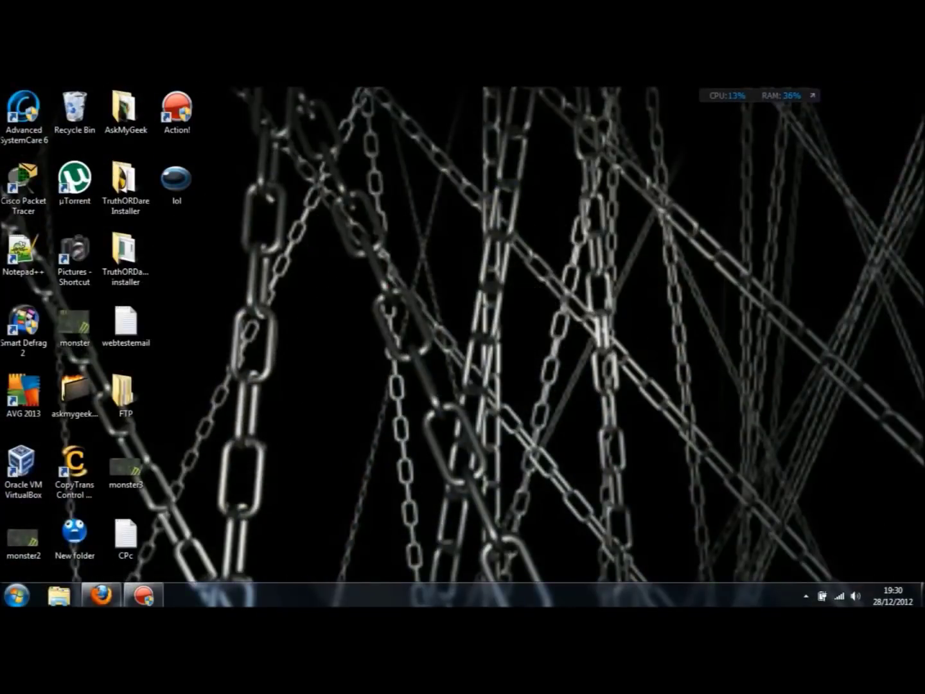
Bring up the browser window and switch to the utorrent Google search results
{"action": "mouse_move", "coordinate": [100, 595]}
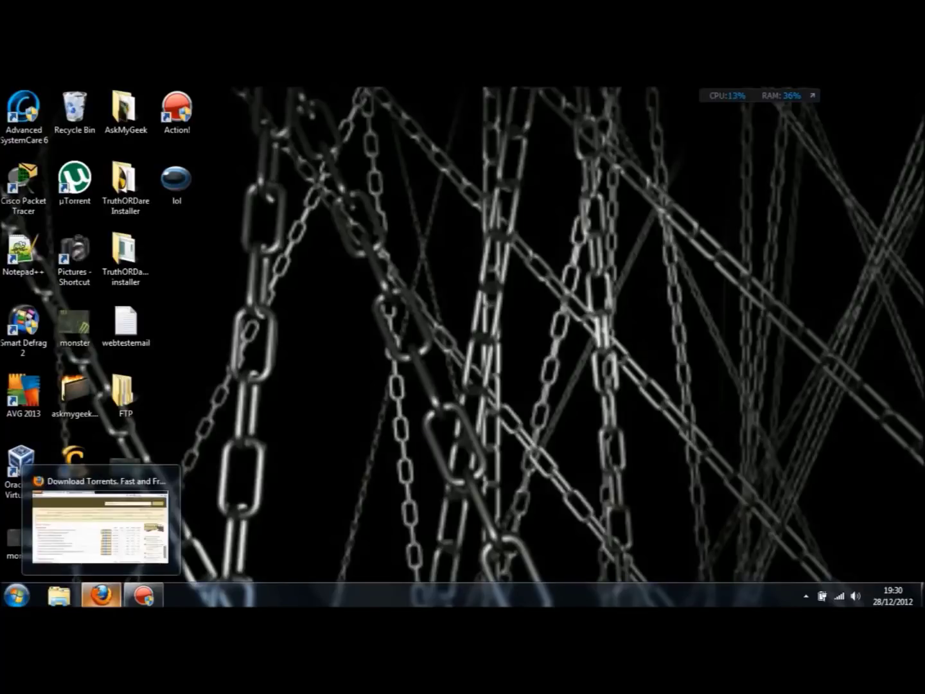
{"action": "left_click", "coordinate": [102, 596]}
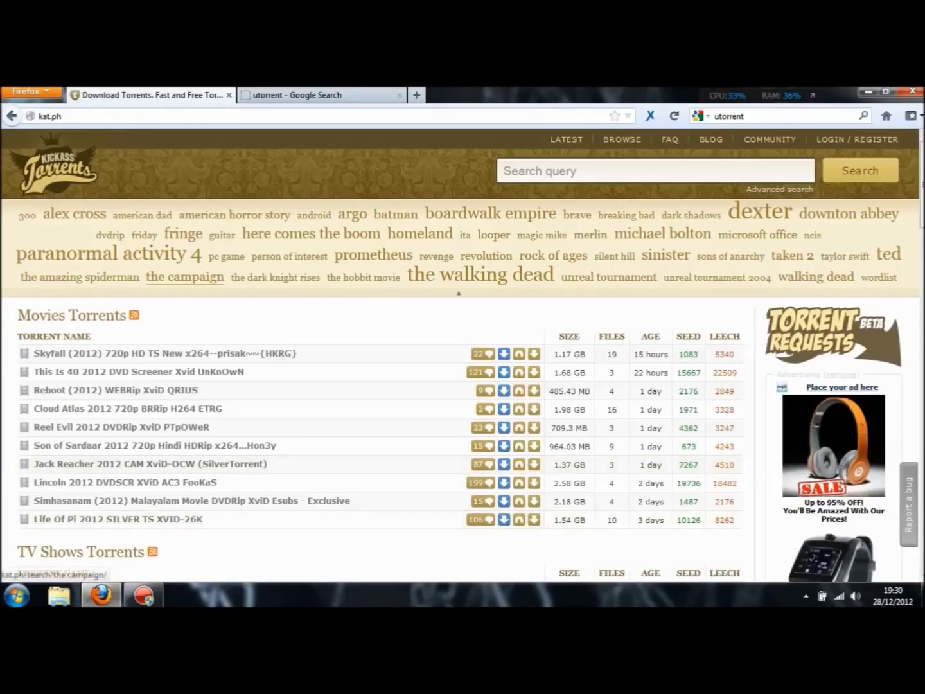
{"action": "left_click", "coordinate": [317, 96]}
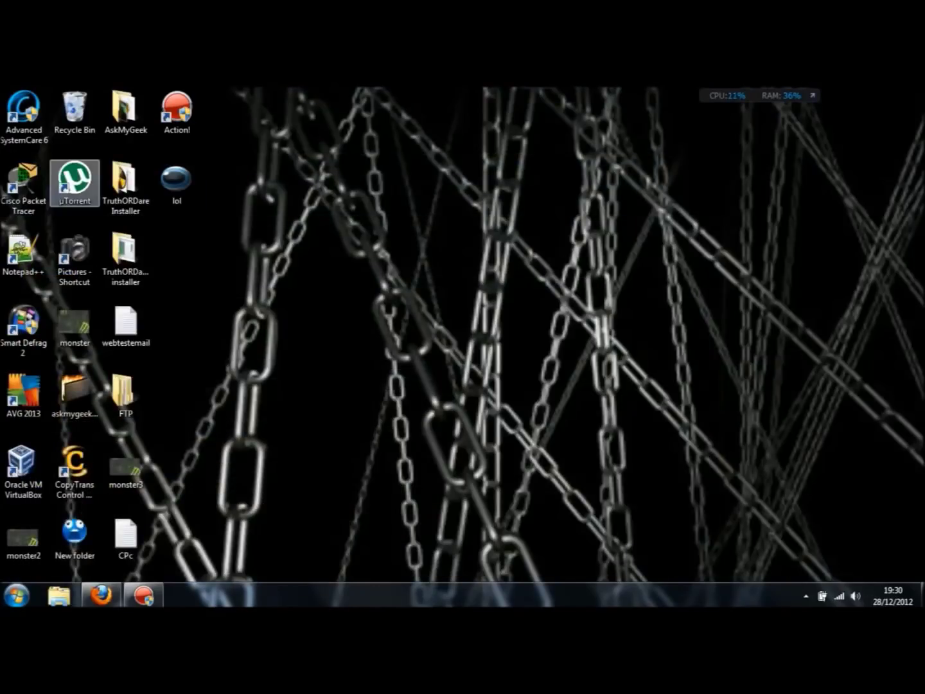
Launch µTorrent, set BitTorrent outgoing encryption to Forced, apply it, and minimise the client
{"action": "left_click", "coordinate": [74, 183]}
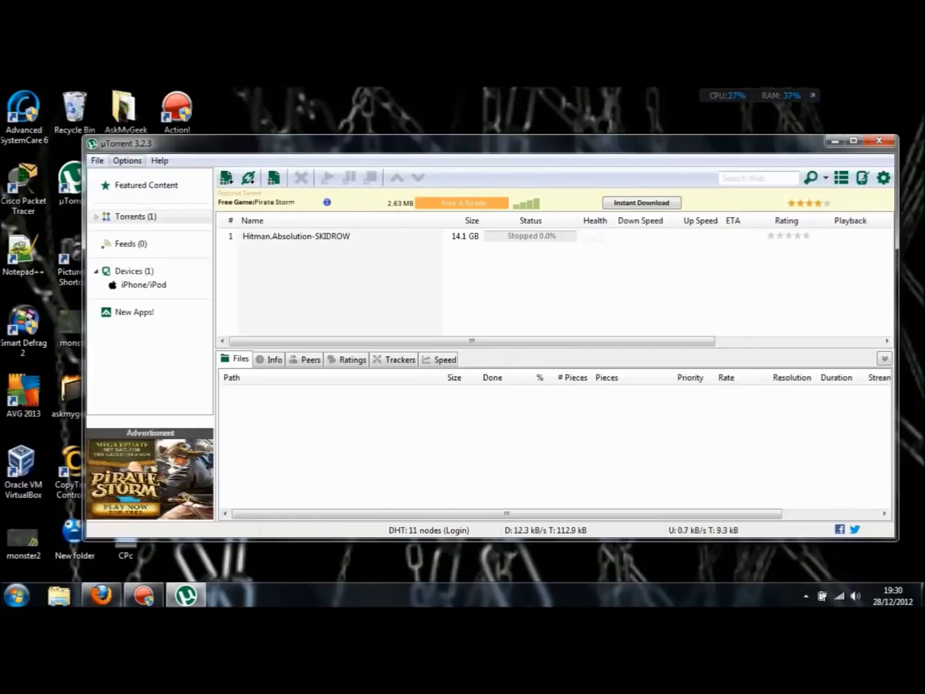
{"action": "left_click", "coordinate": [127, 161]}
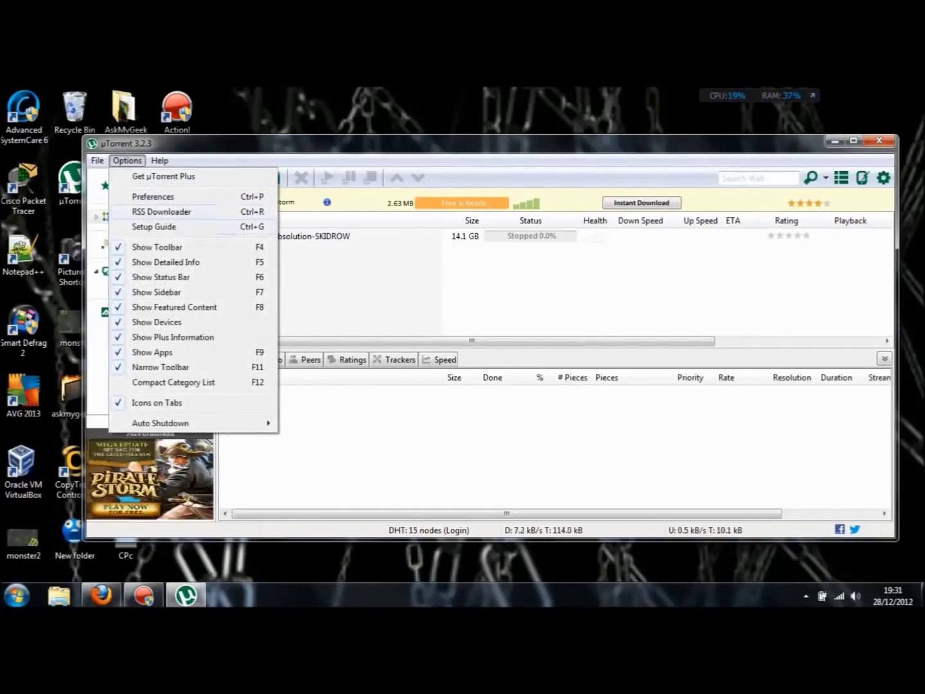
{"action": "left_click", "coordinate": [154, 197]}
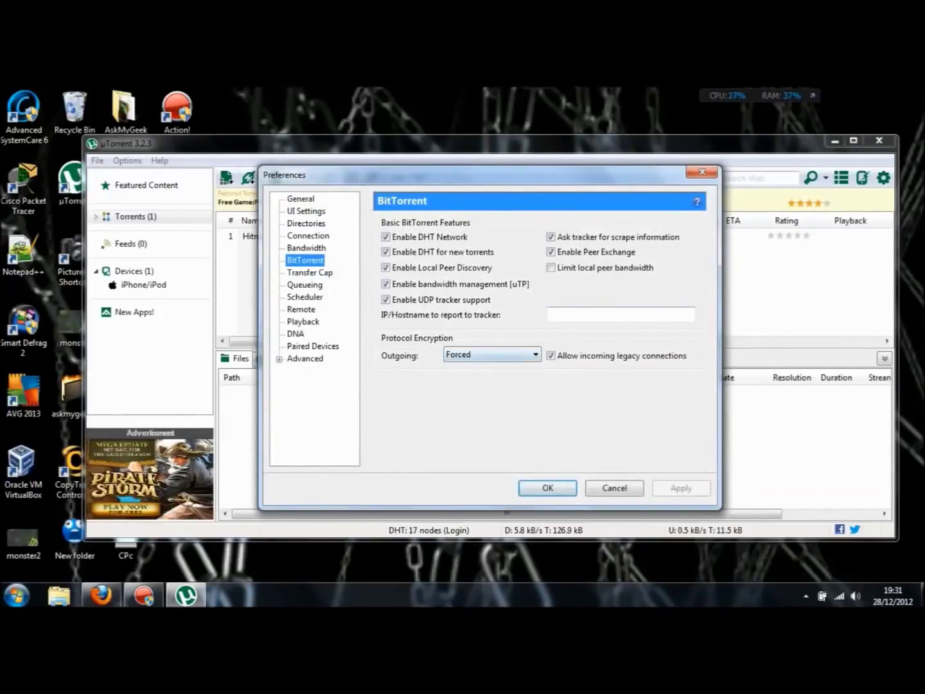
{"action": "left_click", "coordinate": [491, 355]}
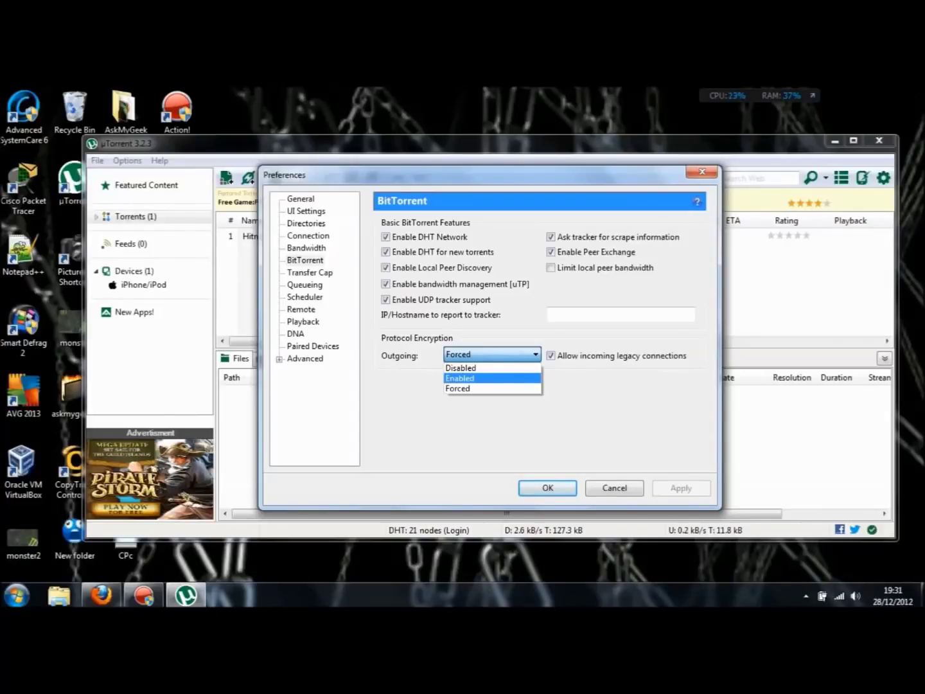
{"action": "key", "text": "Down"}
{"action": "key", "text": "Return"}
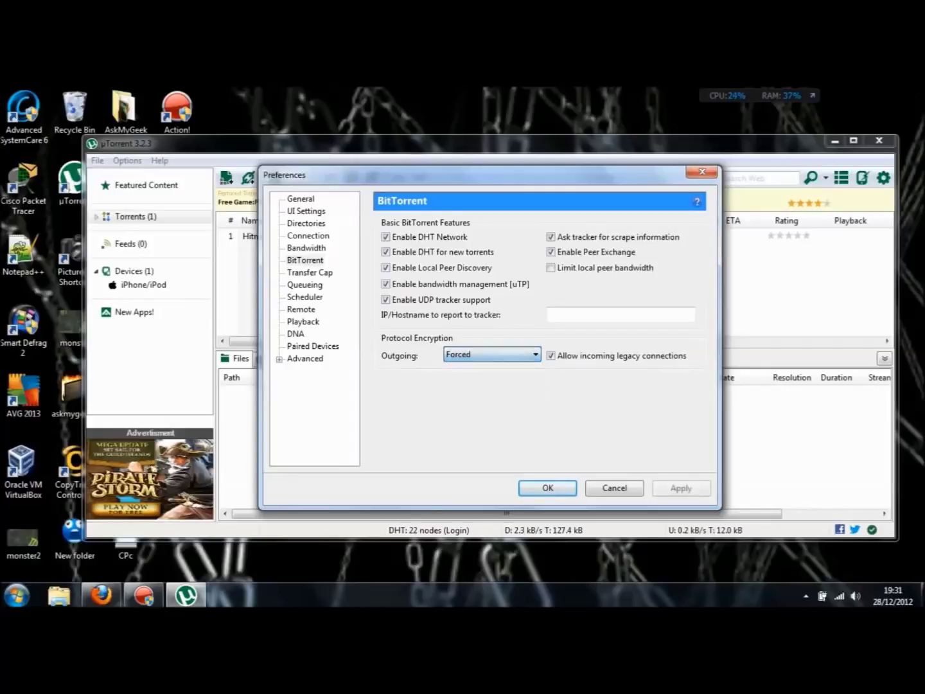
{"action": "key", "text": "alt+a"}
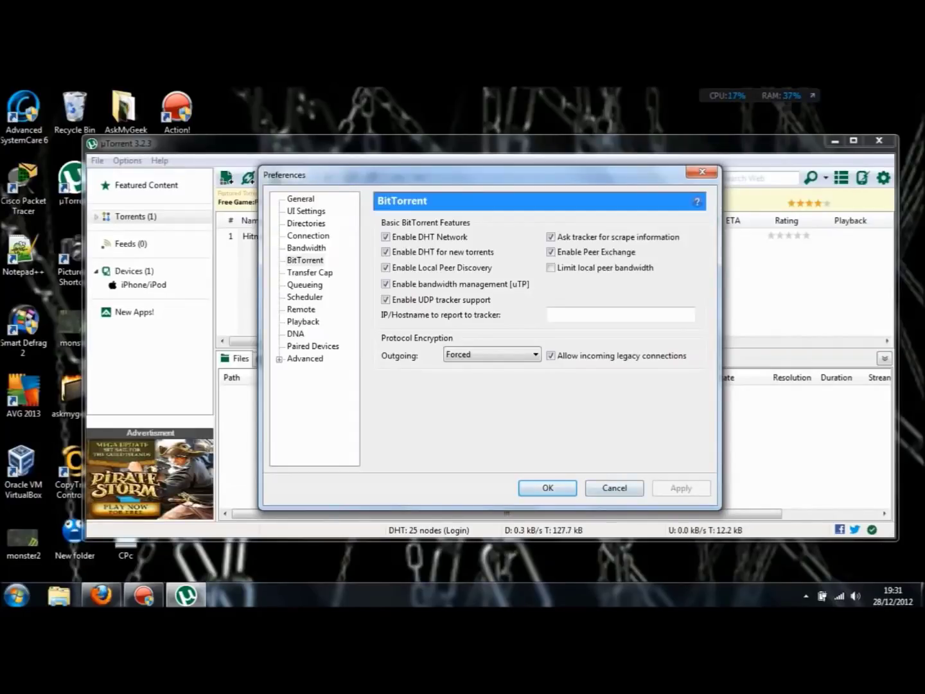
{"action": "left_click", "coordinate": [546, 488]}
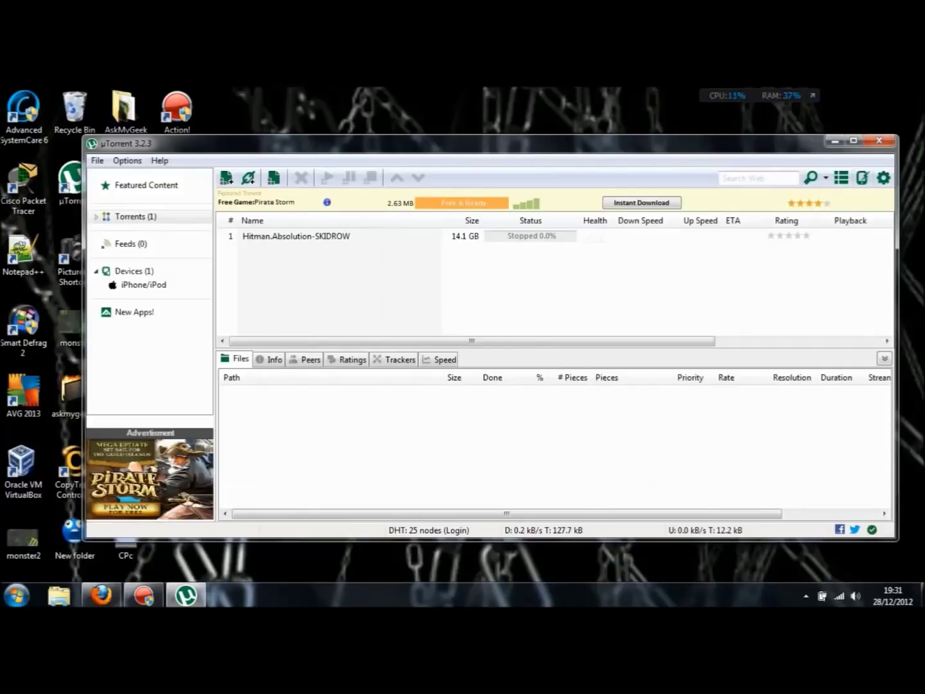
{"action": "left_click", "coordinate": [835, 140]}
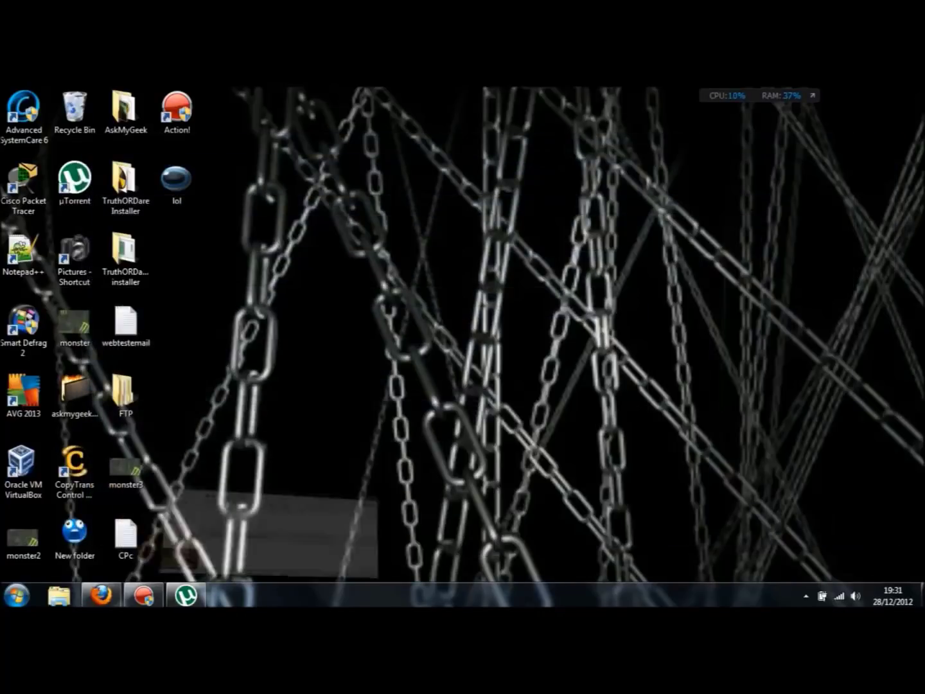
Restore Firefox and close the 888casino pop-up covering Kickass Torrents
{"action": "left_click", "coordinate": [102, 594]}
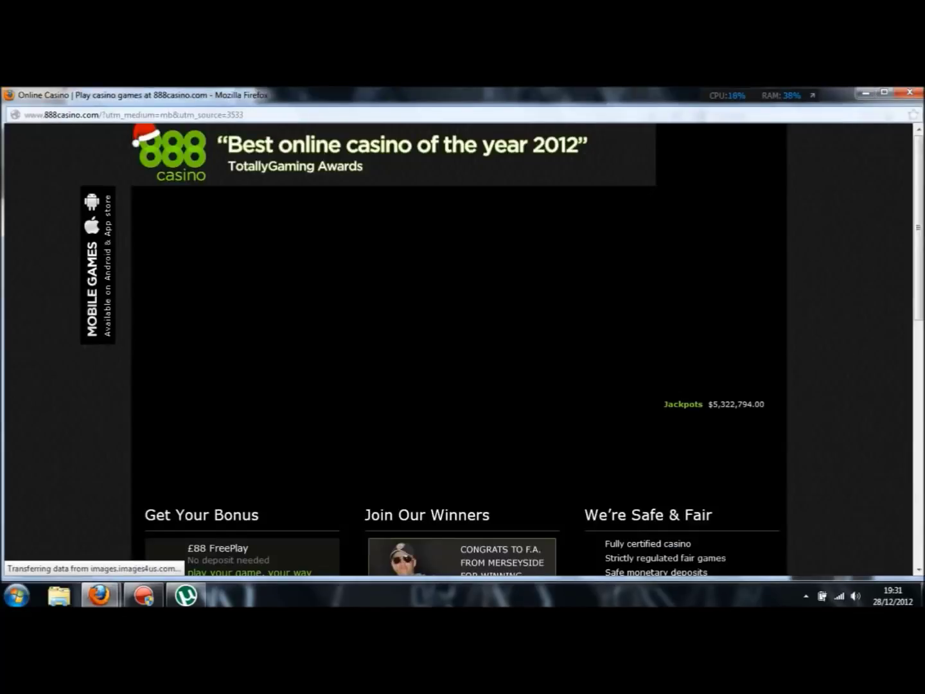
{"action": "key", "text": "ctrl+w"}
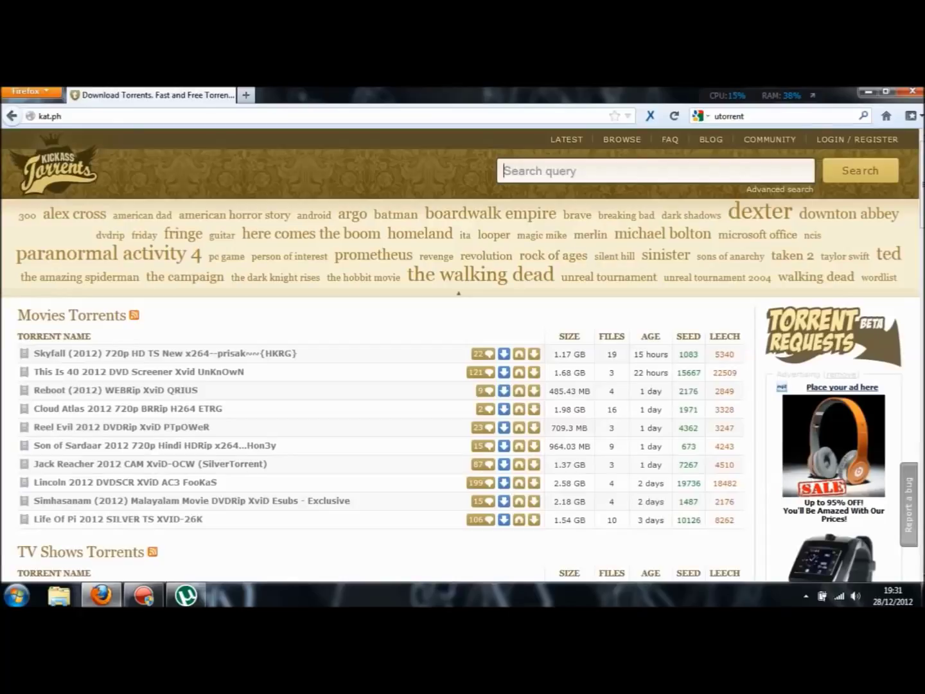
Search for 'skyfall', sort by seeders, and open Skyfall 2012 TS XViD UNiQUE
{"action": "type", "text": "skyfall"}
{"action": "key", "text": "Return"}
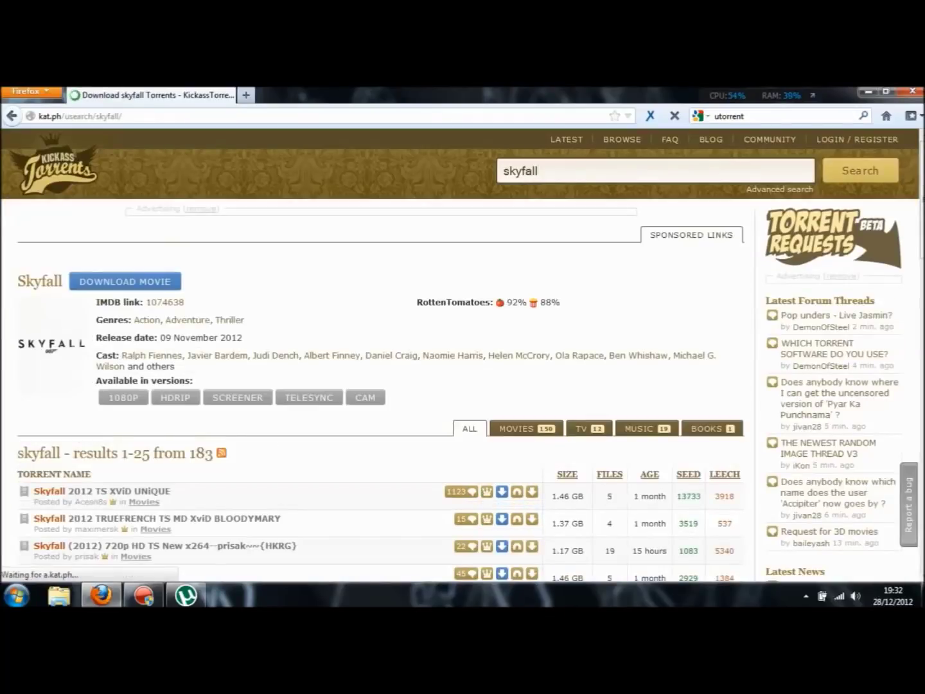
{"action": "scroll", "coordinate": [462, 354], "scroll_direction": "down", "scroll_amount": 5}
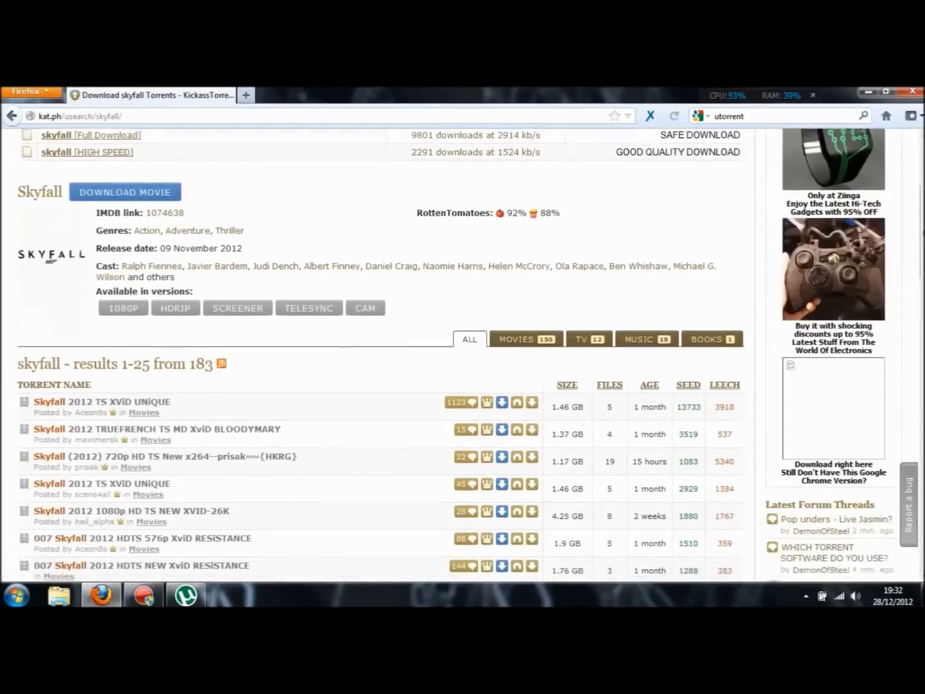
{"action": "left_click", "coordinate": [688, 360]}
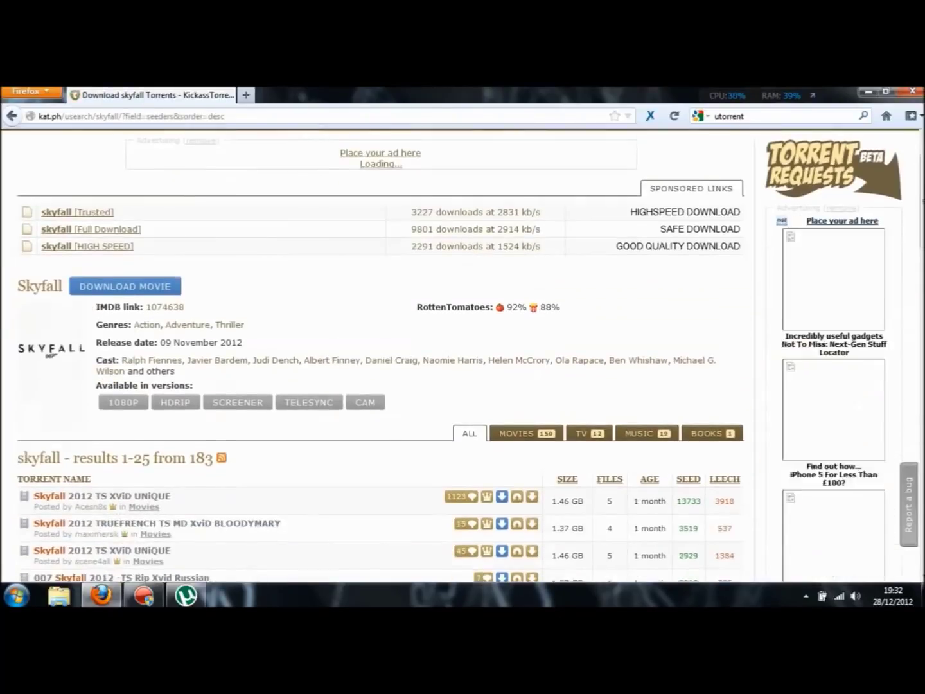
{"action": "scroll", "coordinate": [463, 353], "scroll_direction": "down", "scroll_amount": 6}
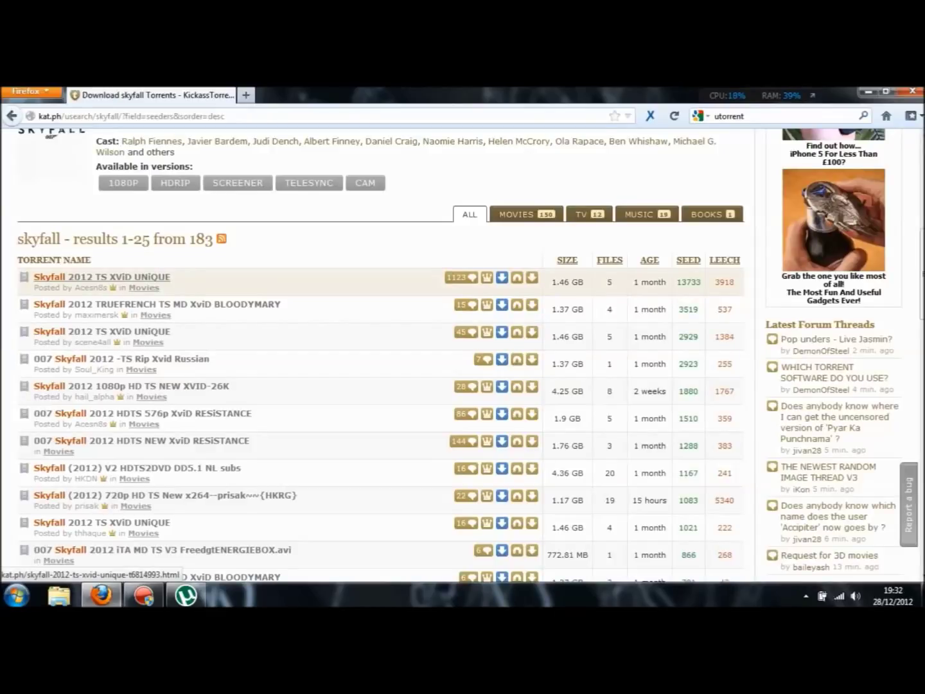
{"action": "left_click", "coordinate": [103, 277]}
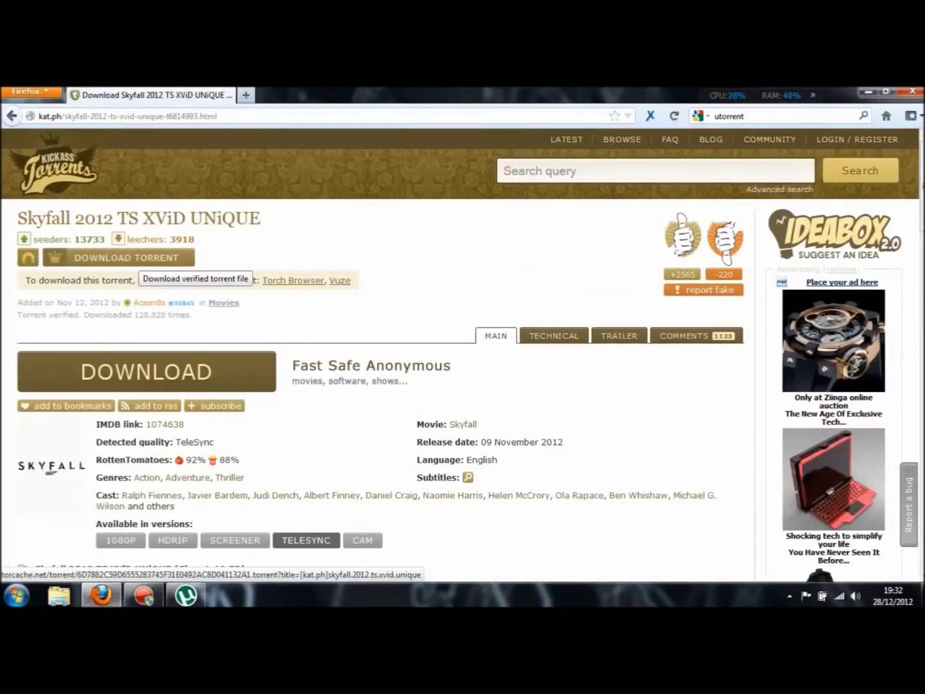
Add Skyfall 2012 TS XViD UNiQUE to µTorrent at High bandwidth, stop it, and minimise µTorrent
{"action": "left_click", "coordinate": [125, 257]}
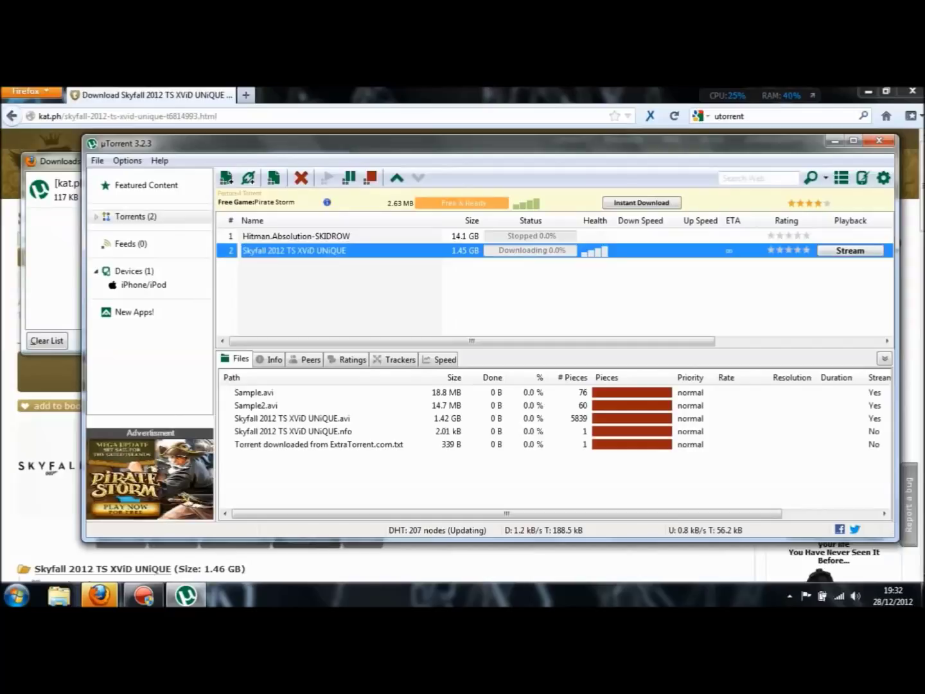
{"action": "right_click", "coordinate": [303, 250]}
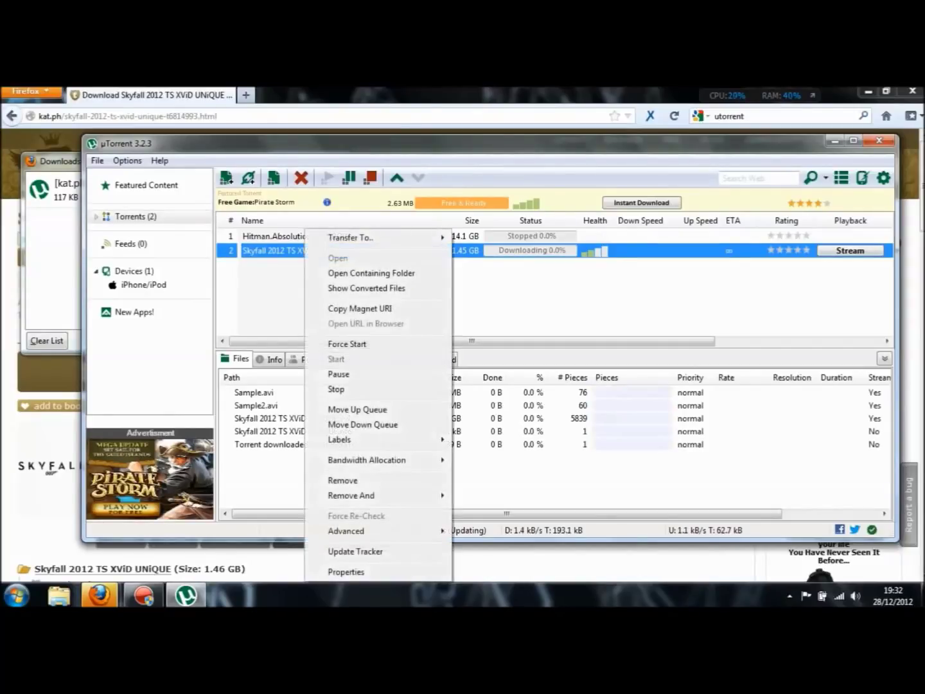
{"action": "mouse_move", "coordinate": [366, 460]}
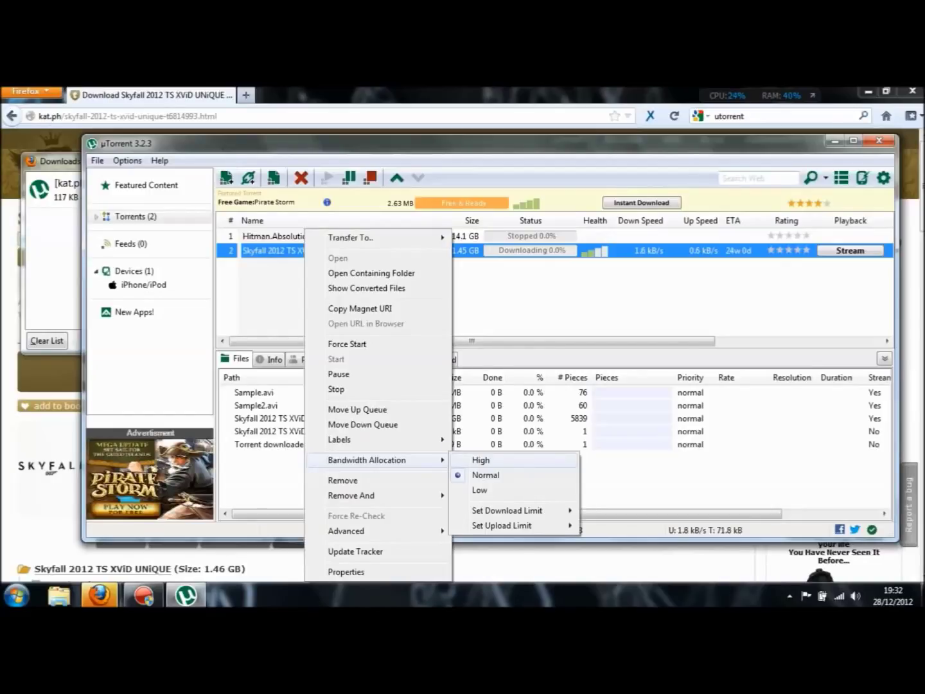
{"action": "left_click", "coordinate": [480, 459]}
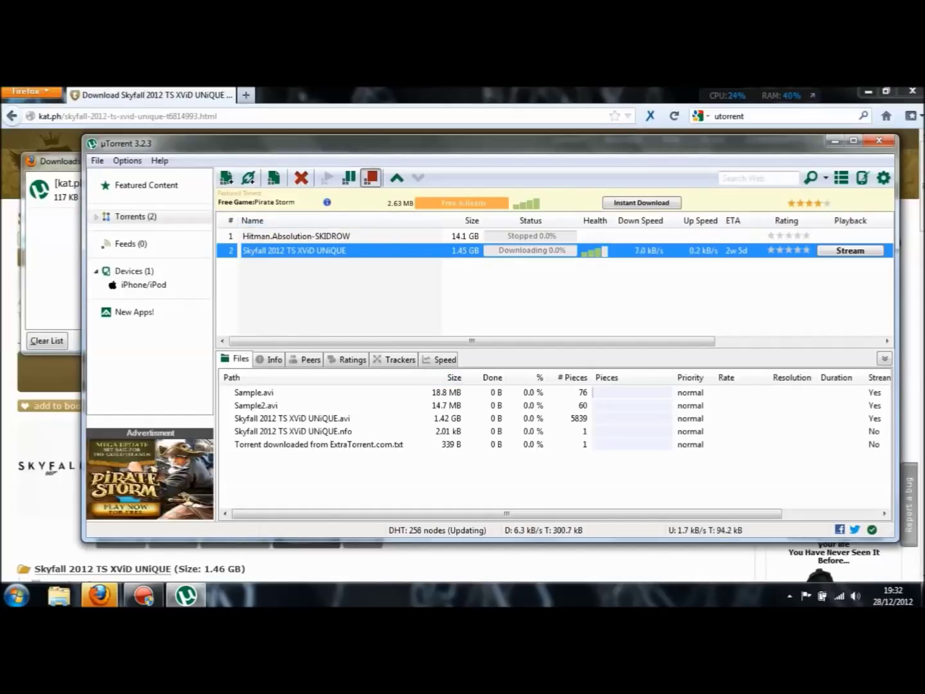
{"action": "left_click", "coordinate": [372, 177]}
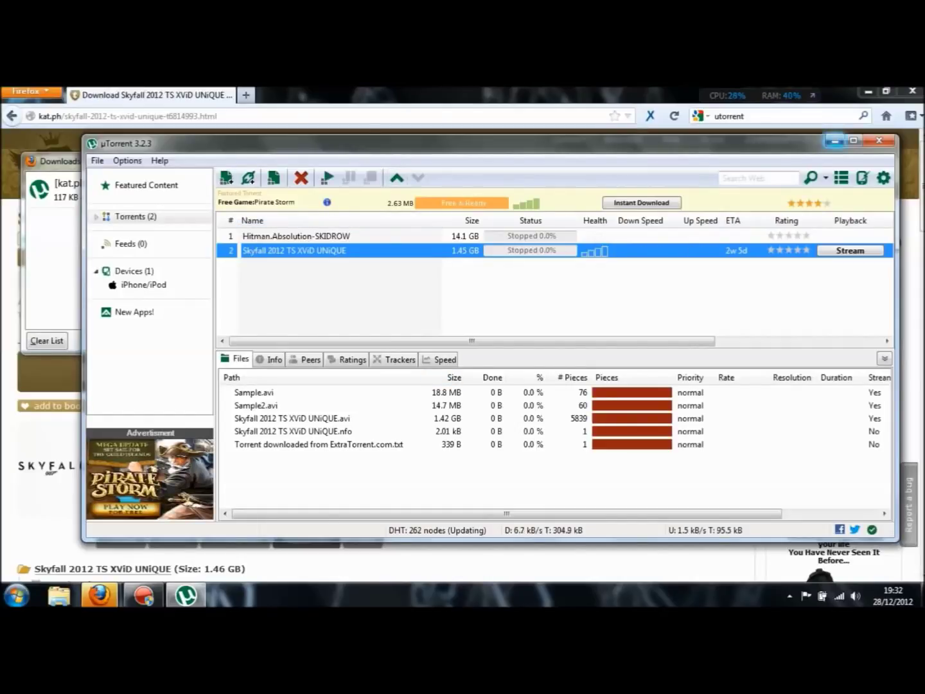
{"action": "left_click", "coordinate": [834, 141]}
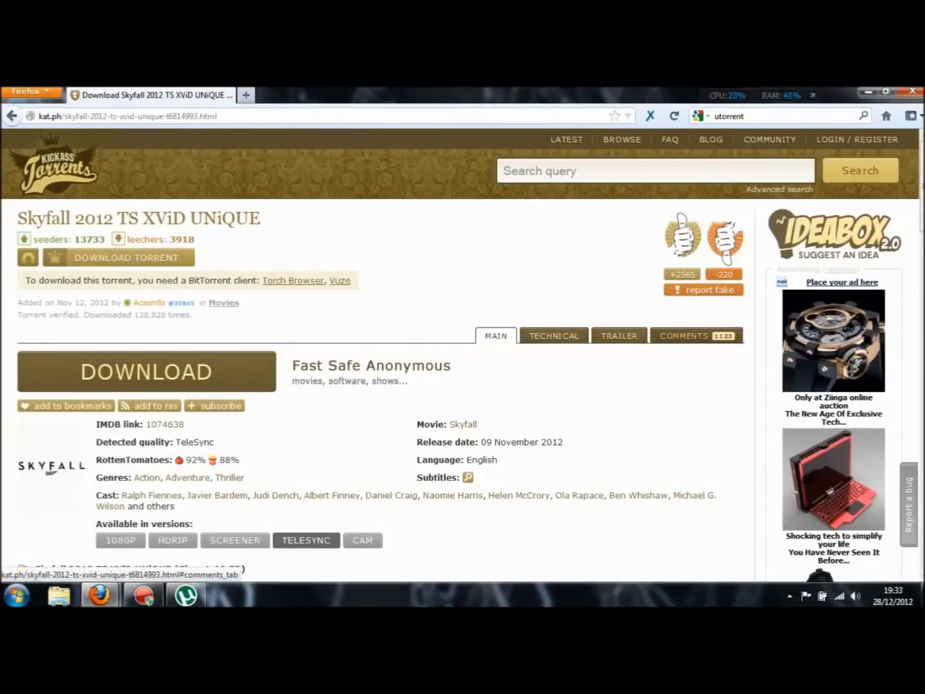
Read the Skyfall torrent's comments, return to the skyfall results, and select the search term
{"action": "left_click", "coordinate": [684, 335]}
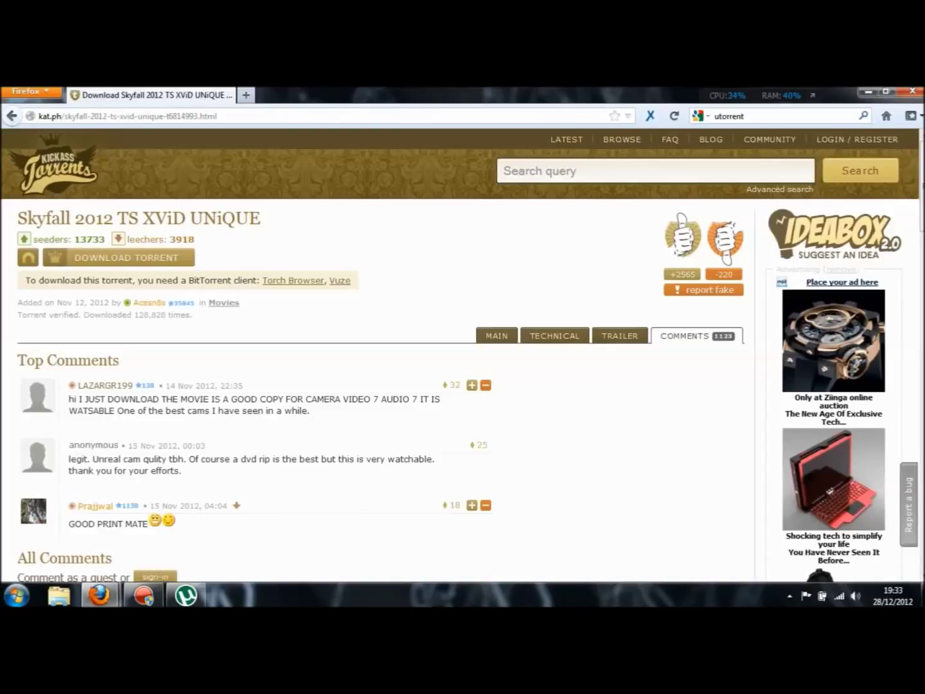
{"action": "left_click", "coordinate": [11, 116]}
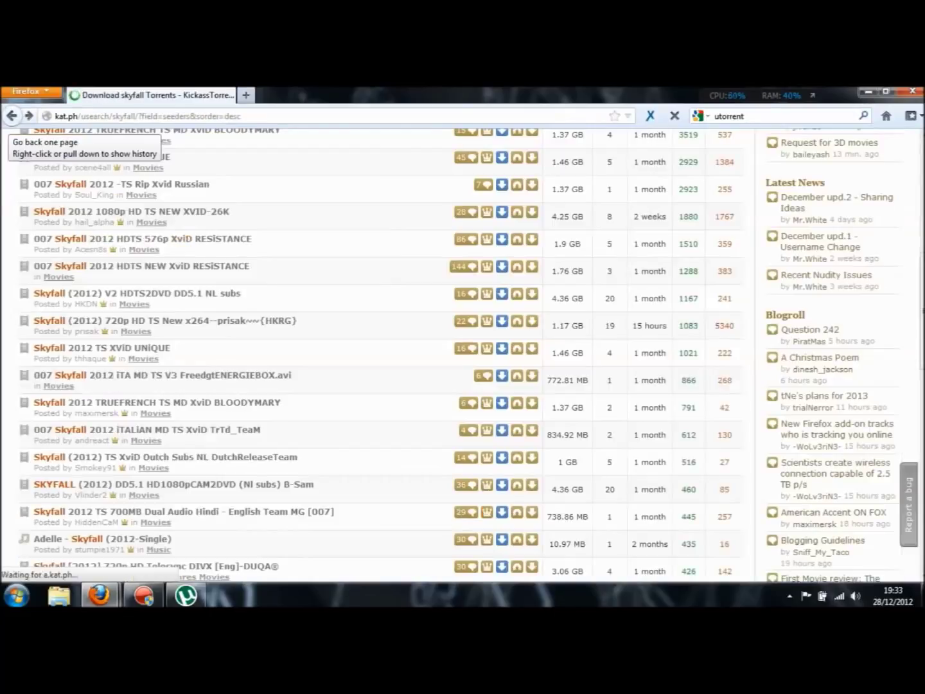
{"action": "scroll", "coordinate": [463, 353], "scroll_direction": "up", "scroll_amount": 10}
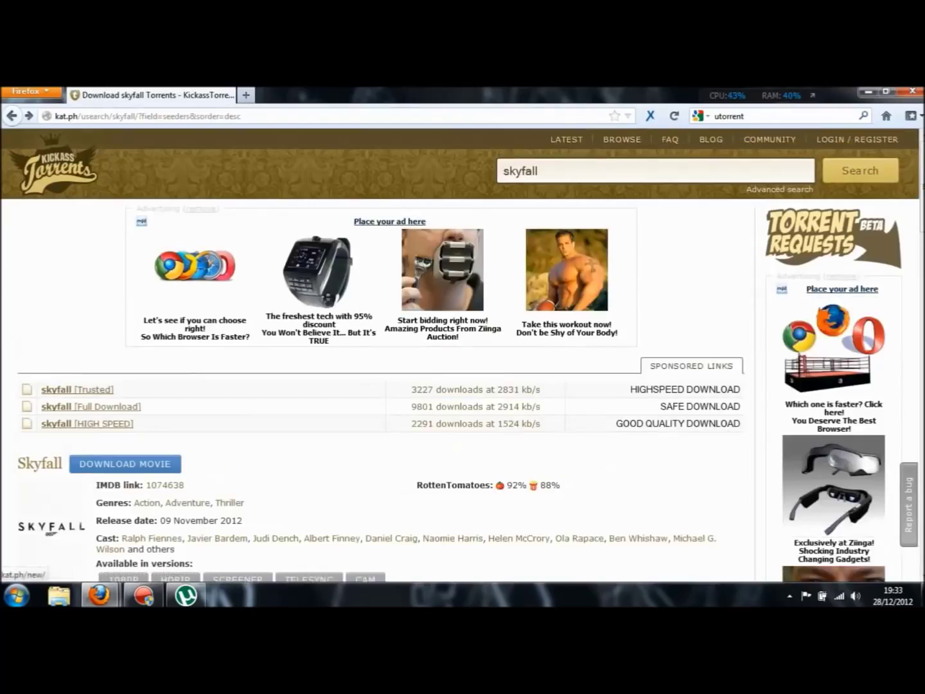
{"action": "double_click", "coordinate": [520, 171]}
Search for 'hitman' and sort the results by seeders
{"action": "key", "text": "BackSpace"}
{"action": "type", "text": "hit"}
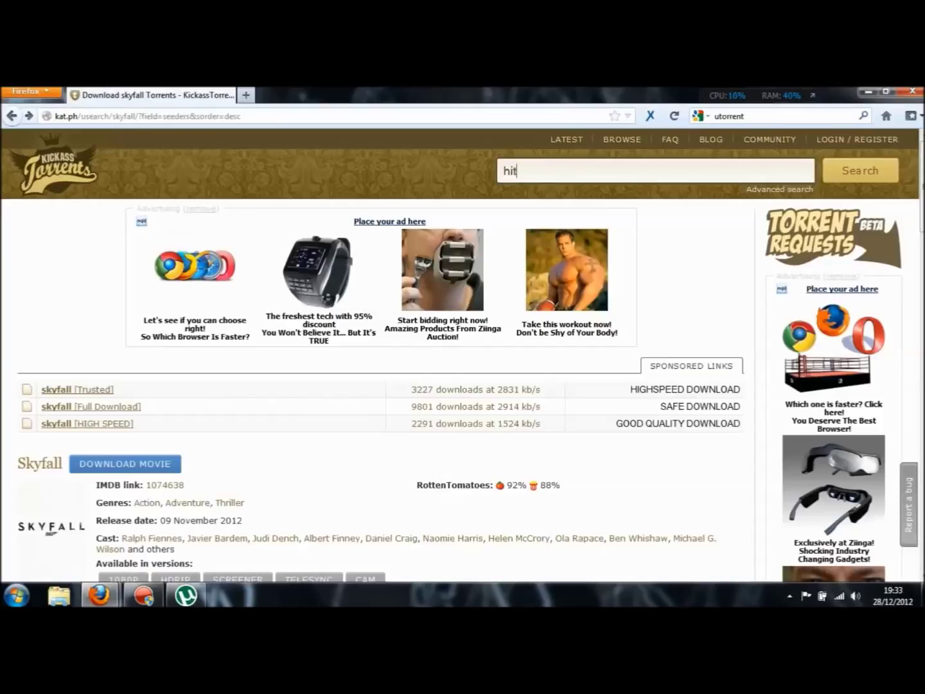
{"action": "type", "text": "man"}
{"action": "key", "text": "Return"}
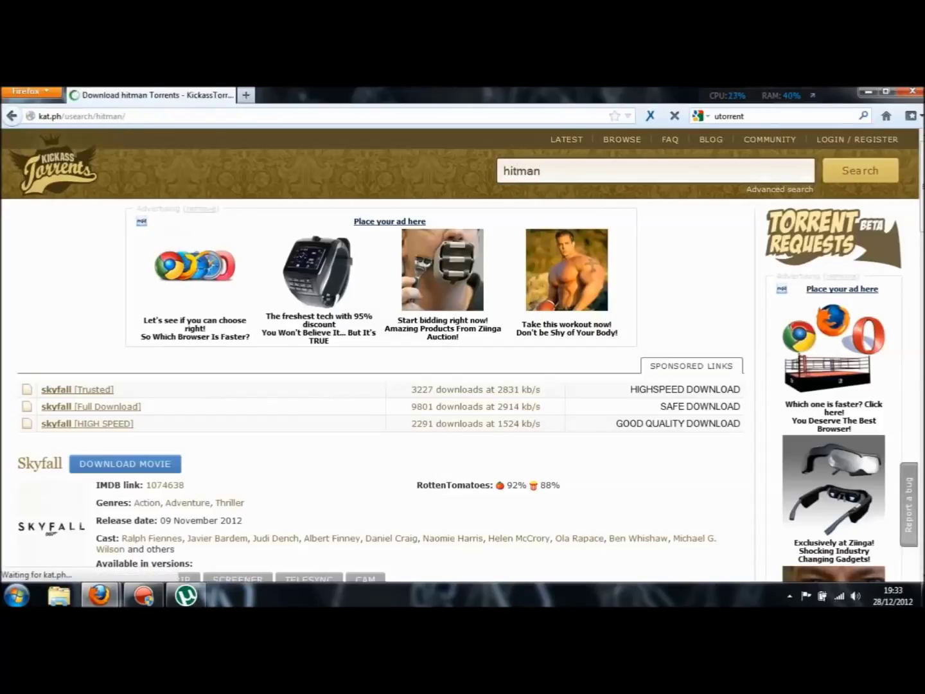
{"action": "scroll", "coordinate": [462, 353], "scroll_direction": "down", "scroll_amount": 3}
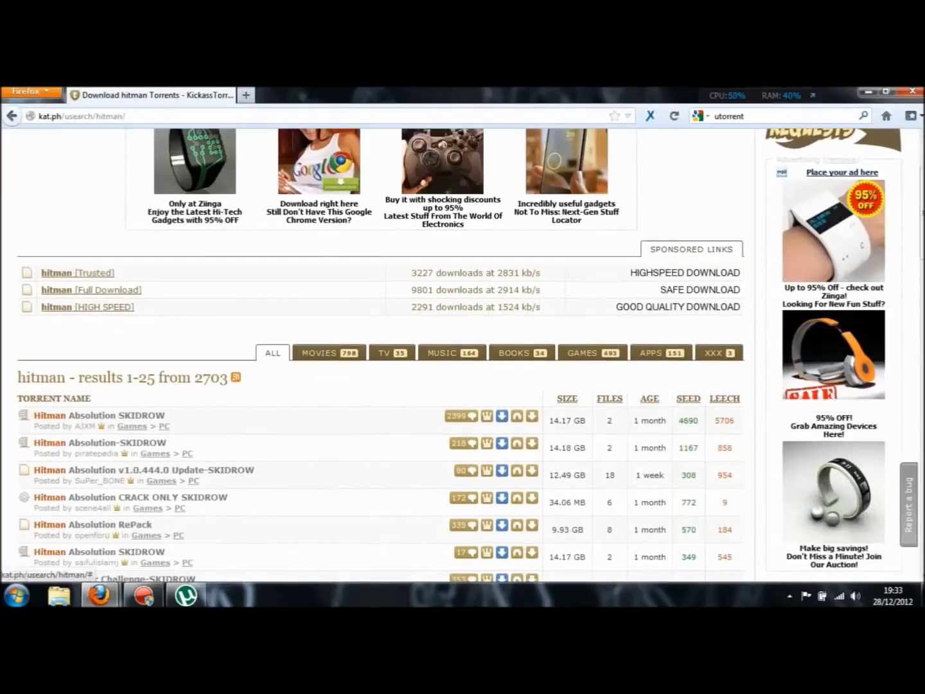
{"action": "left_click", "coordinate": [688, 398]}
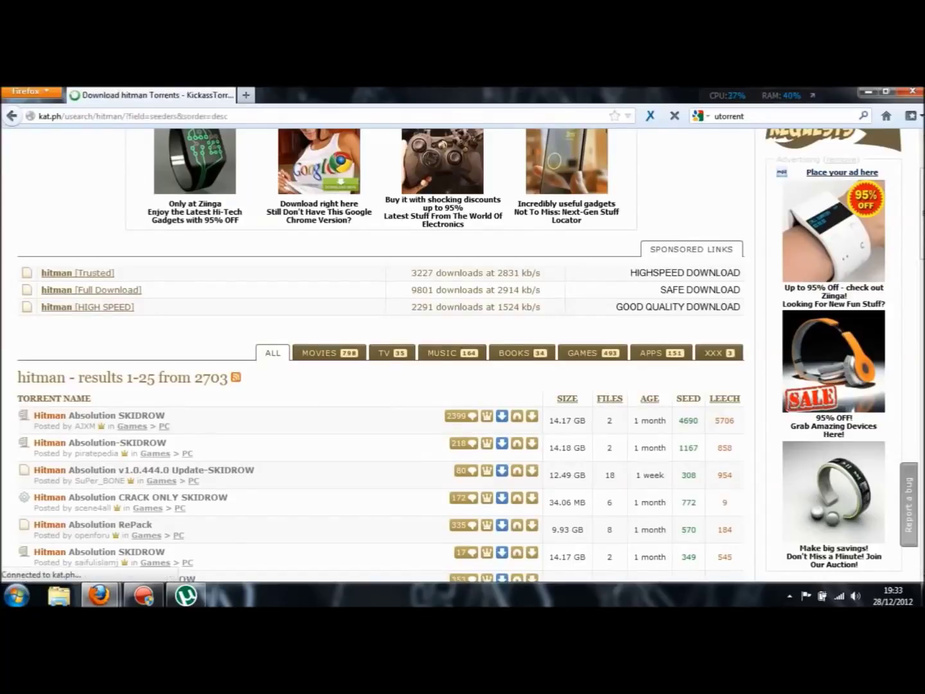
{"action": "scroll", "coordinate": [462, 353], "scroll_direction": "down", "scroll_amount": 3}
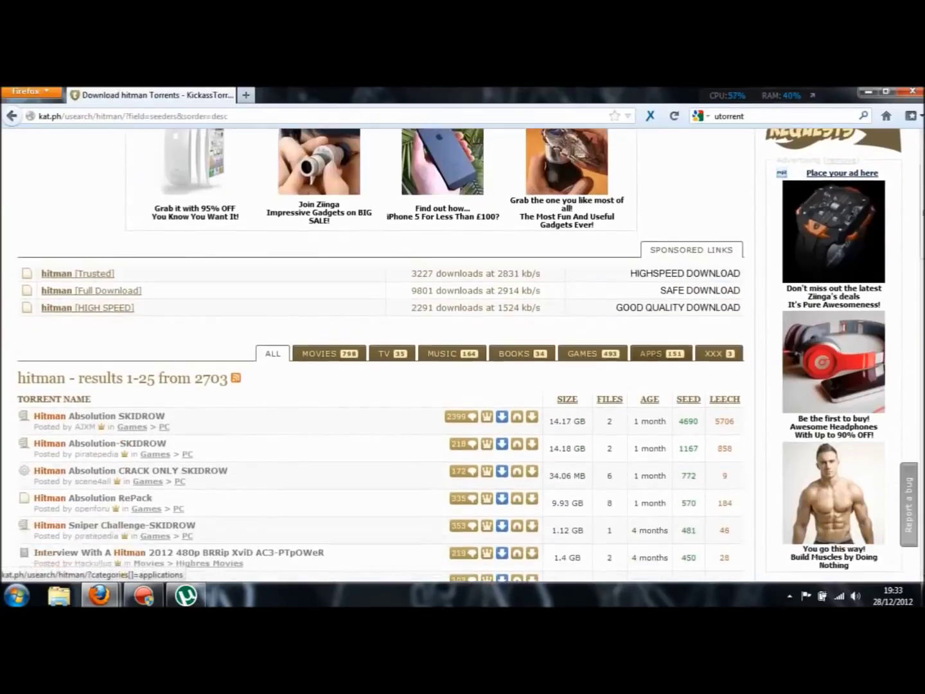
{"action": "scroll", "coordinate": [462, 354], "scroll_direction": "down", "scroll_amount": 2}
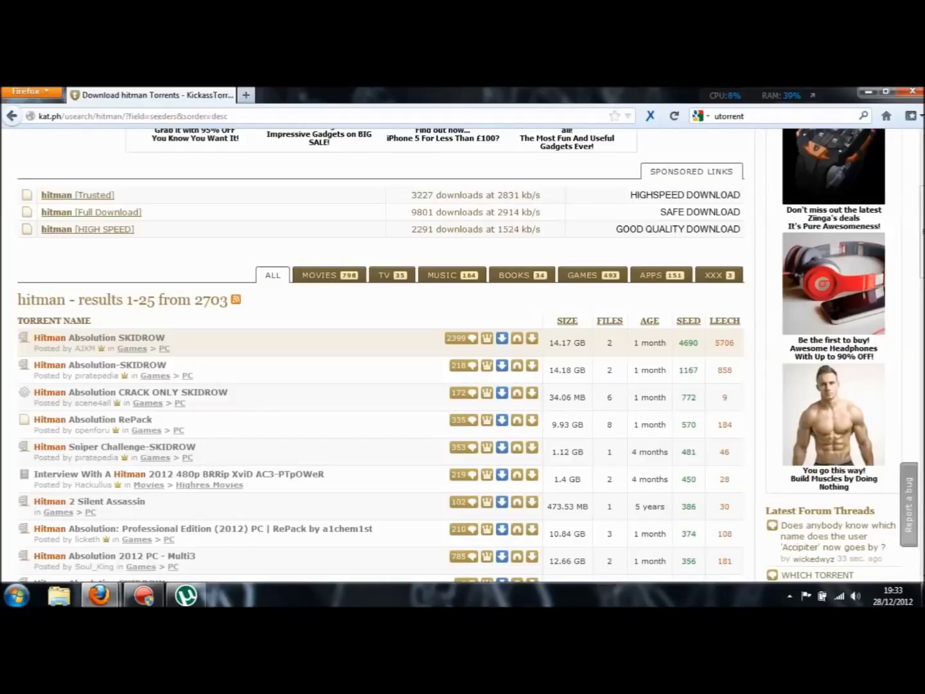
Filter the hitman results to the Games category, browse them, then minimise Firefox
{"action": "left_click", "coordinate": [592, 275]}
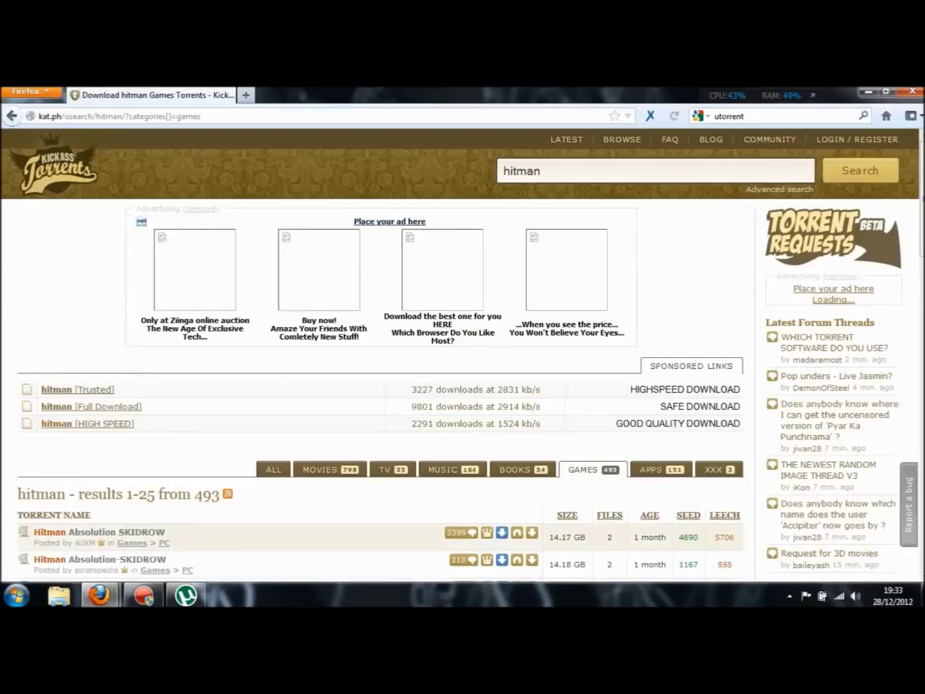
{"action": "left_click_drag", "start_coordinate": [170, 543], "coordinate": [115, 543]}
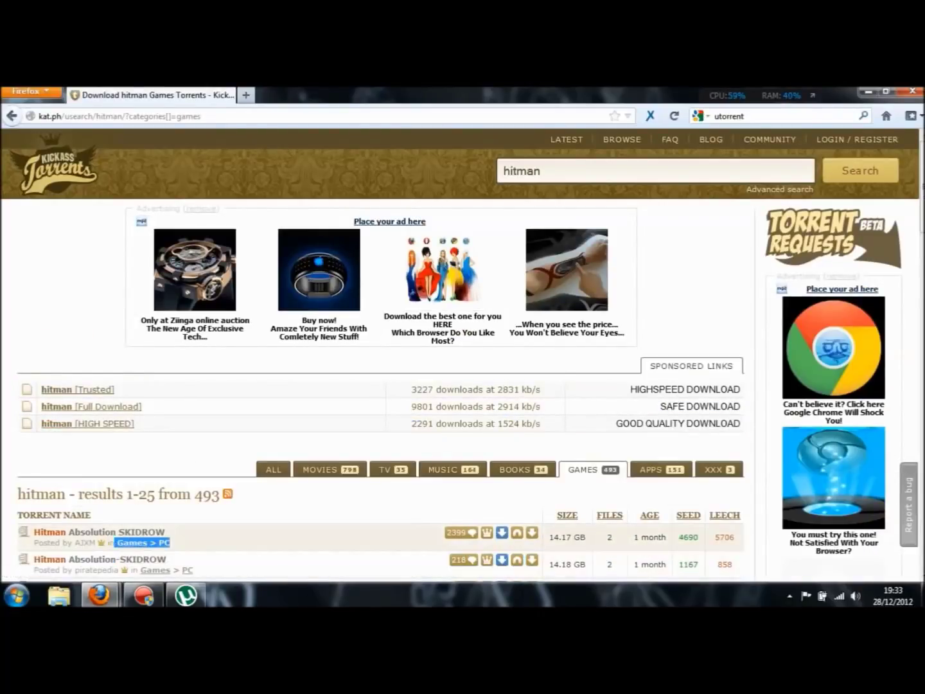
{"action": "scroll", "coordinate": [463, 336], "scroll_direction": "down", "scroll_amount": 2}
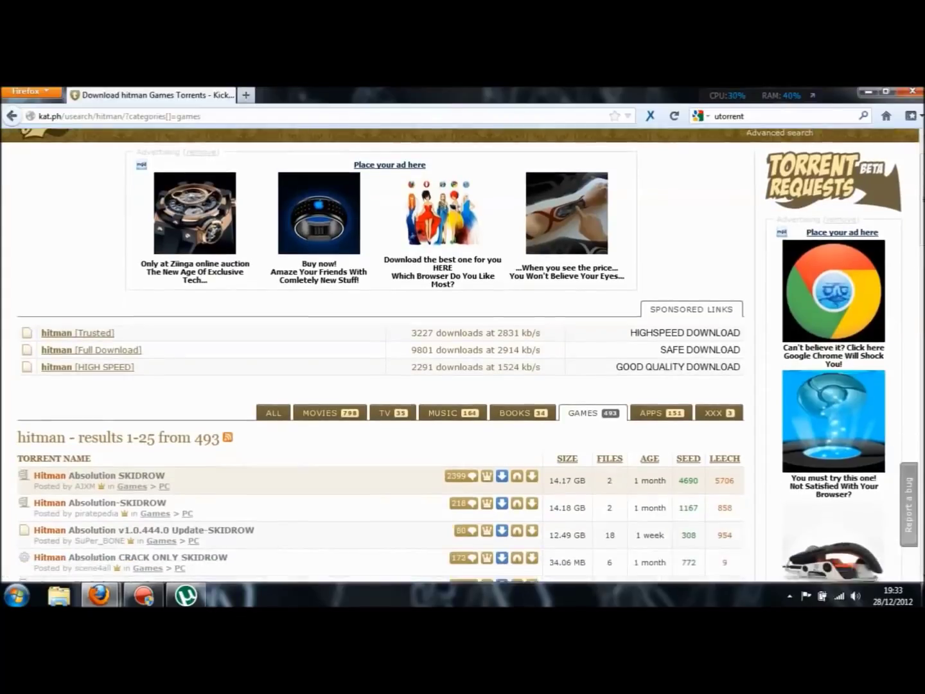
{"action": "scroll", "coordinate": [462, 338], "scroll_direction": "down", "scroll_amount": 1}
{"action": "scroll", "coordinate": [458, 356], "scroll_direction": "down", "scroll_amount": 1}
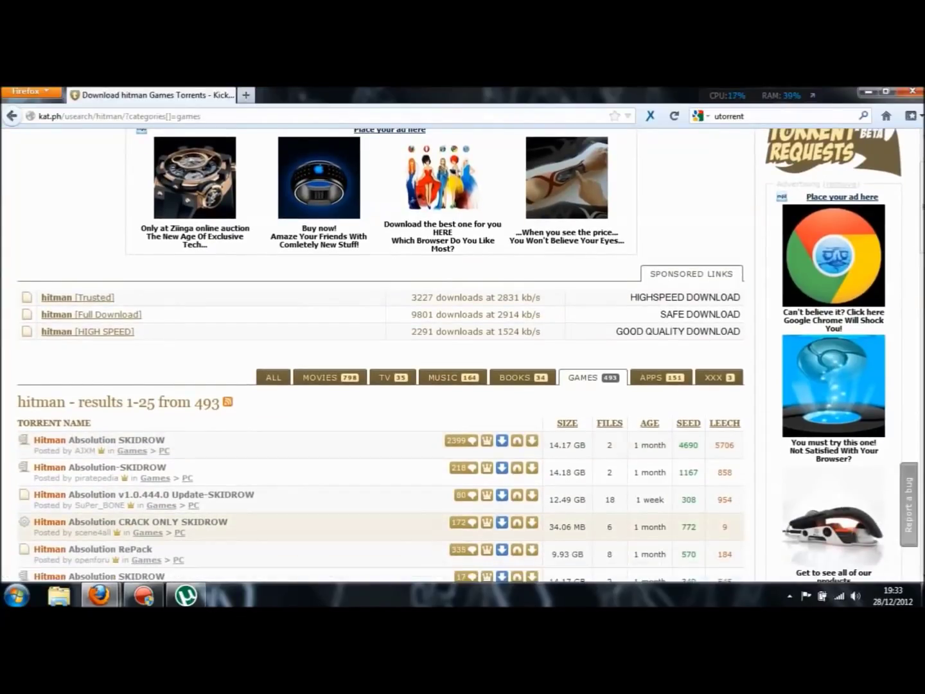
{"action": "scroll", "coordinate": [462, 356], "scroll_direction": "down", "scroll_amount": 1}
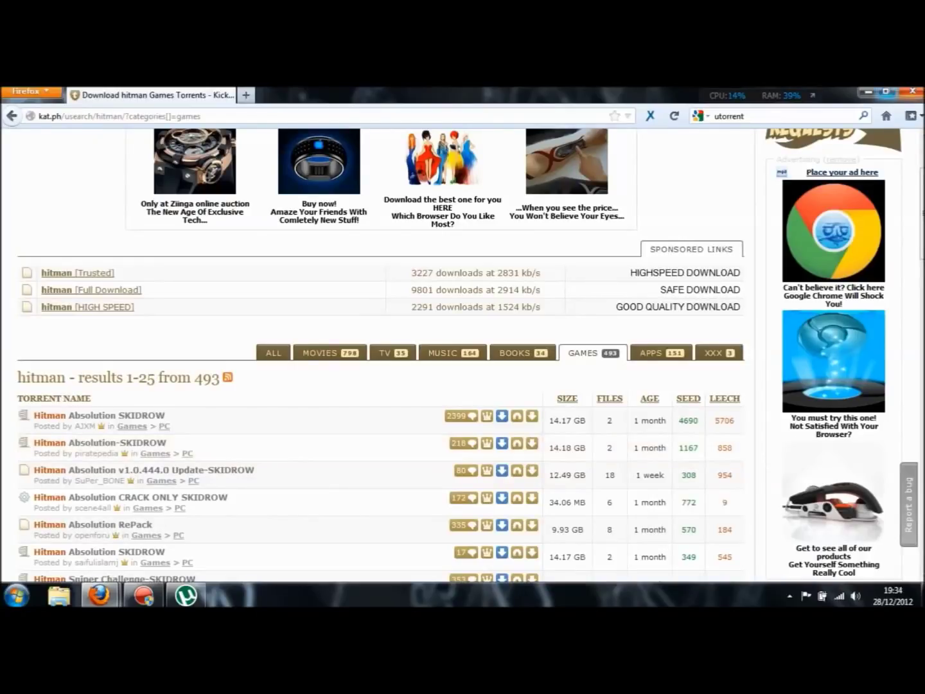
{"action": "left_click", "coordinate": [867, 92]}
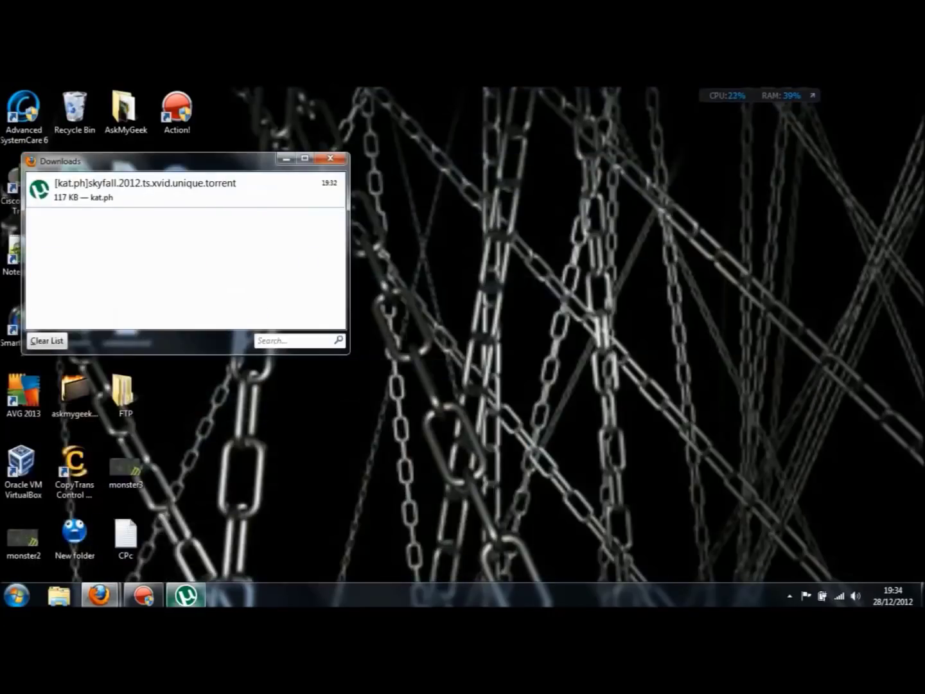
Restore µTorrent, view the Options > Auto Shutdown choices, then close the menu and minimise µTorrent
{"action": "left_click", "coordinate": [186, 596]}
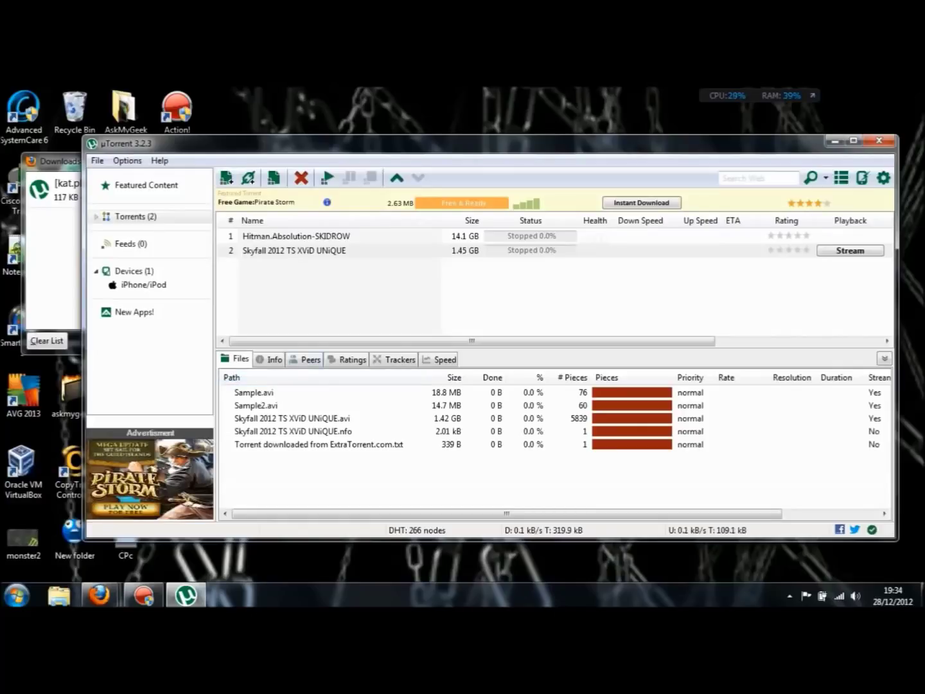
{"action": "left_click", "coordinate": [127, 160]}
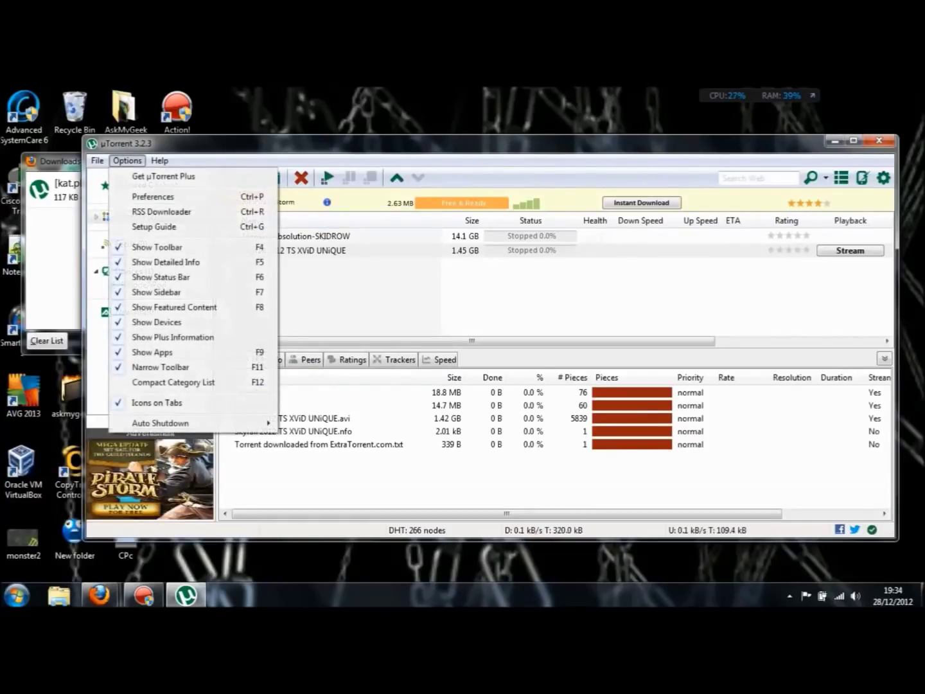
{"action": "mouse_move", "coordinate": [160, 423]}
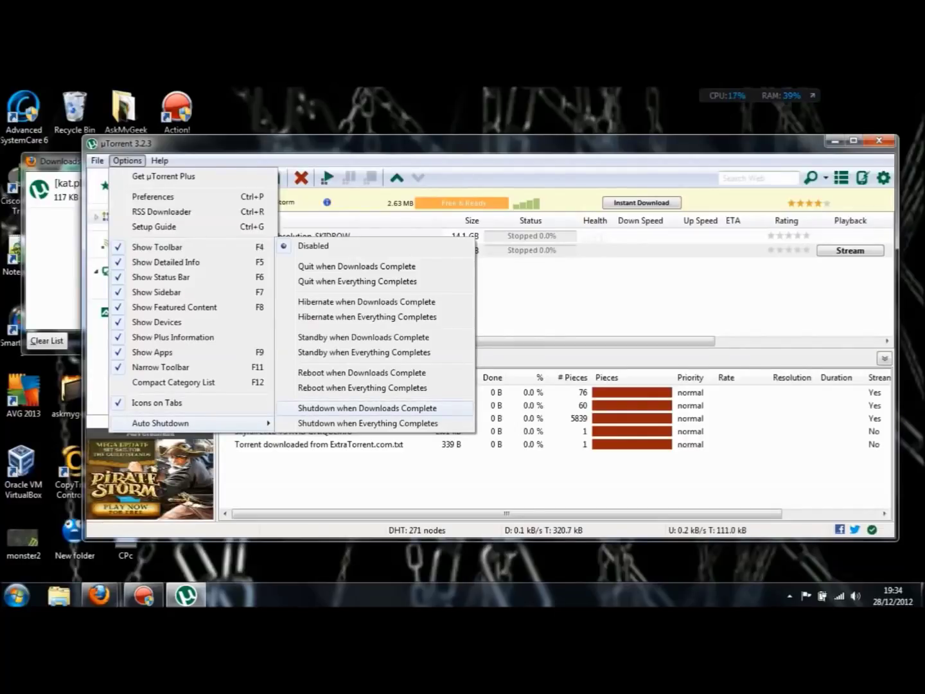
{"action": "left_click", "coordinate": [367, 408]}
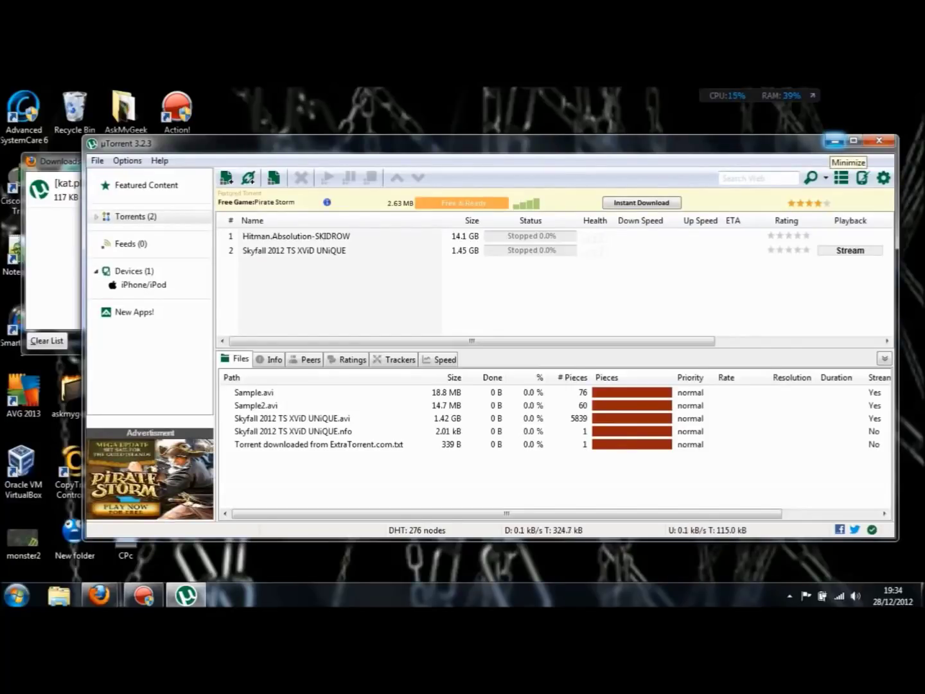
{"action": "left_click", "coordinate": [835, 140]}
Close the Downloads window, restore Firefox, and check then dismiss the anonymoX proxy settings
{"action": "left_click", "coordinate": [329, 159]}
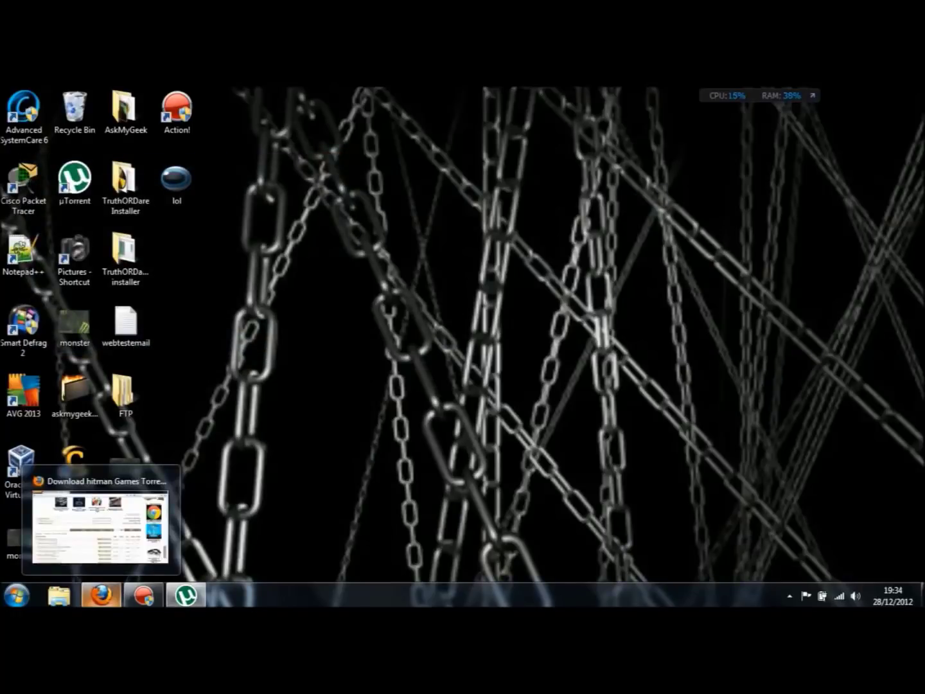
{"action": "left_click", "coordinate": [101, 594]}
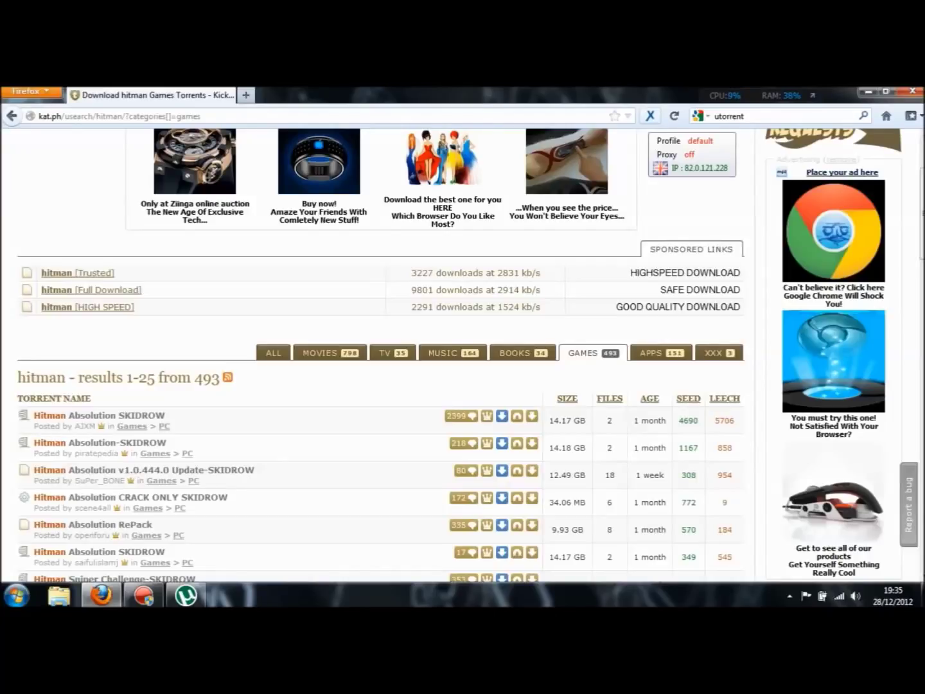
{"action": "left_click", "coordinate": [650, 115]}
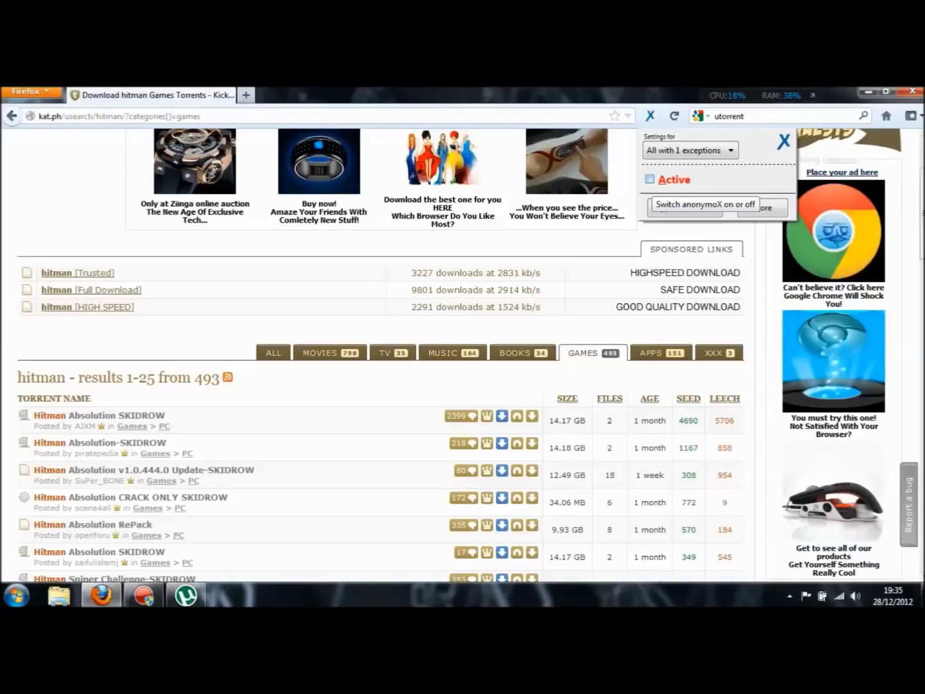
{"action": "key", "text": "Escape"}
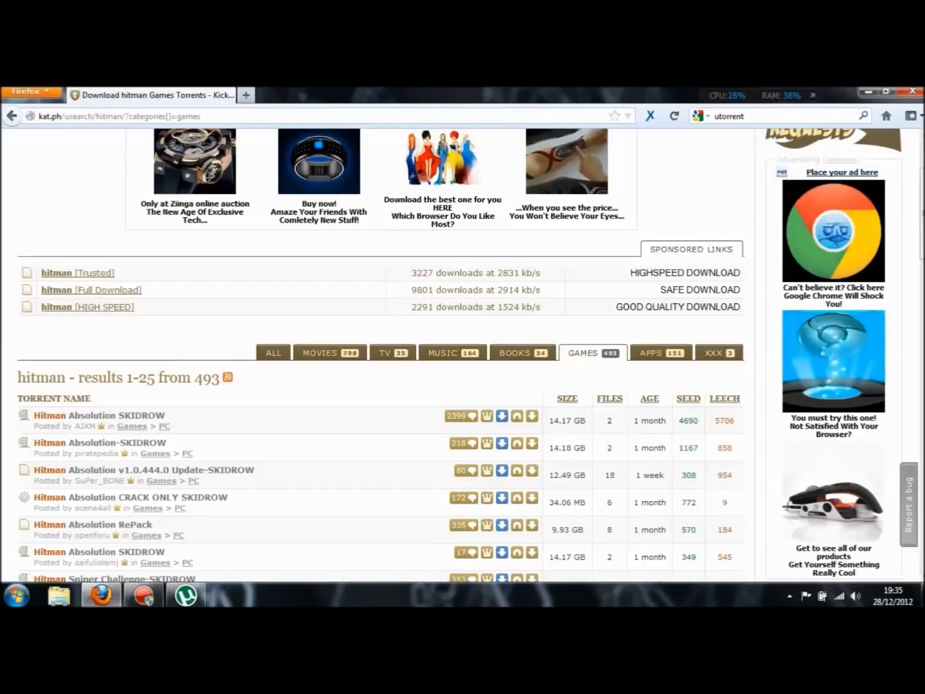